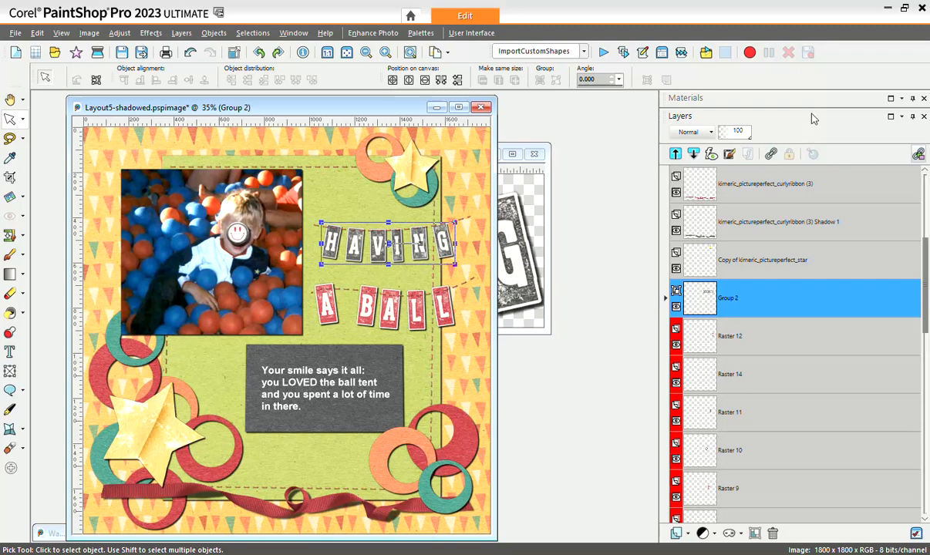
Step: Expand the Materials palette to full height and switch the foreground material to the rainbow gradient
left_click_drag(815, 108, 824, 293)
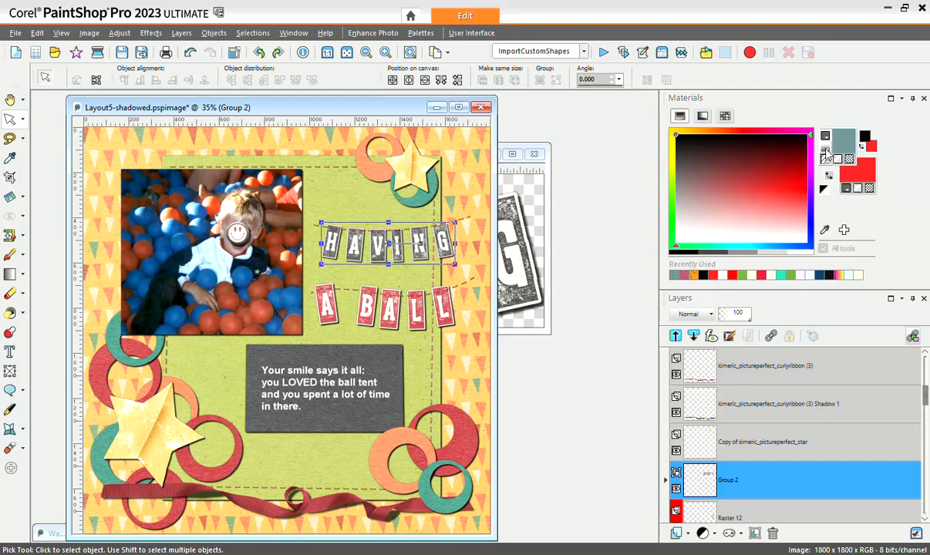
left_click(826, 159)
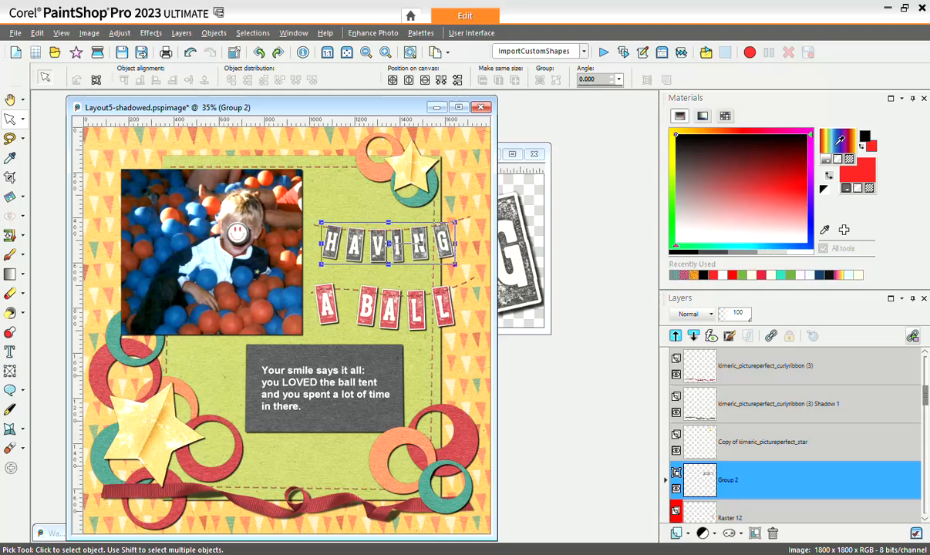
Step: Examine the Color, Gradient and Pattern styles in the foreground's Material Properties, then close them without applying
left_click(835, 147)
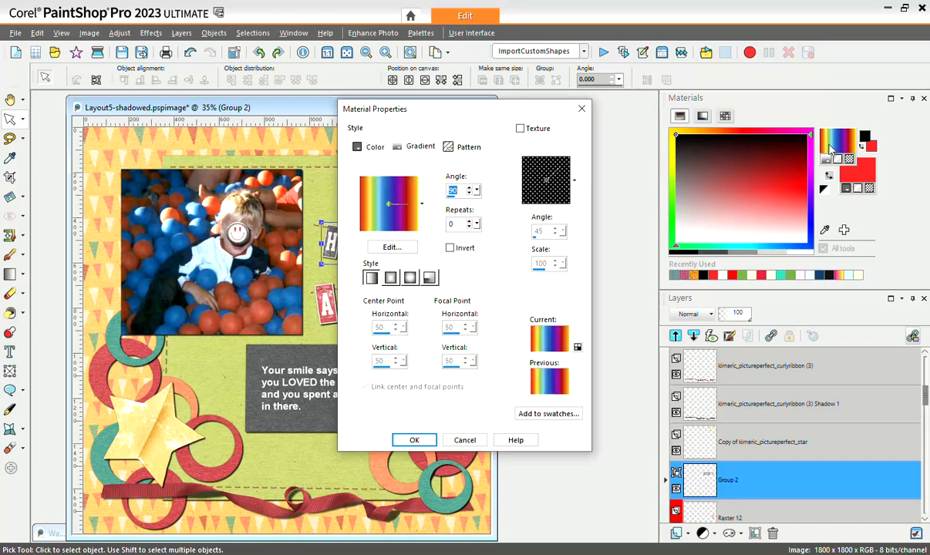
left_click(371, 149)
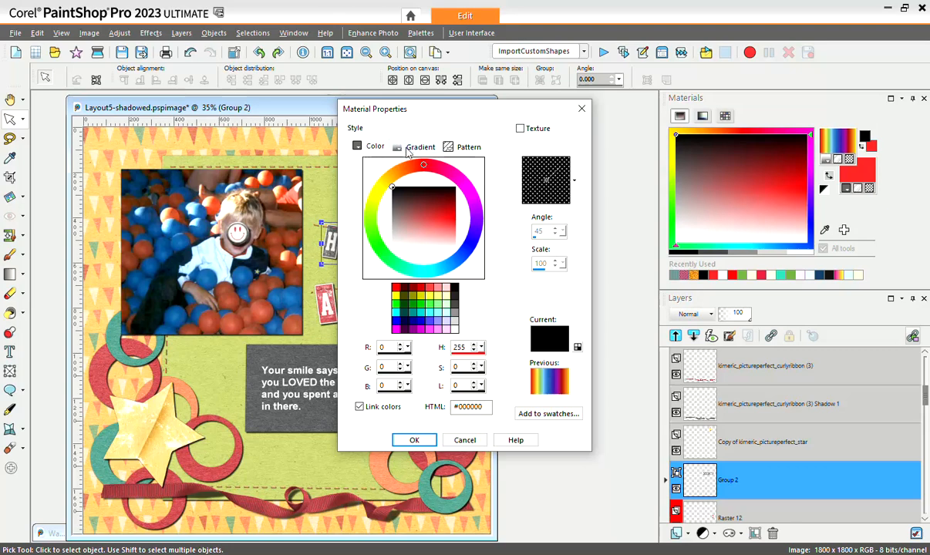
left_click(387, 146)
left_click(465, 150)
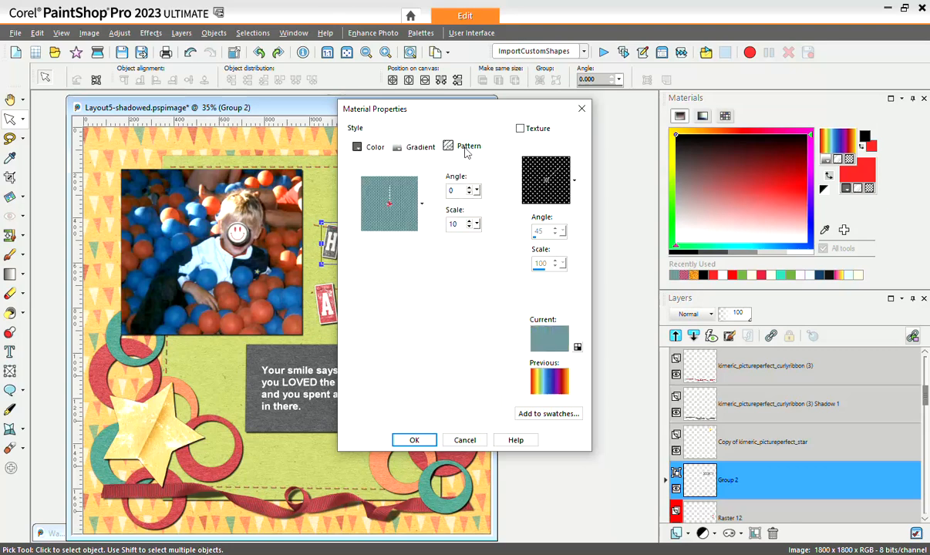
left_click(582, 108)
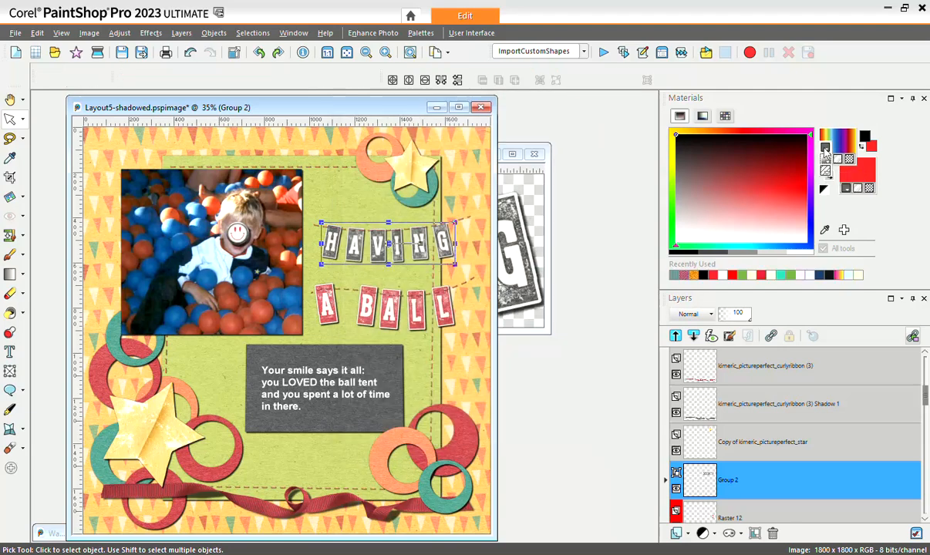
Step: Try the foreground material as a solid color and as a pattern, and toggle its texture on and off
left_click(826, 159)
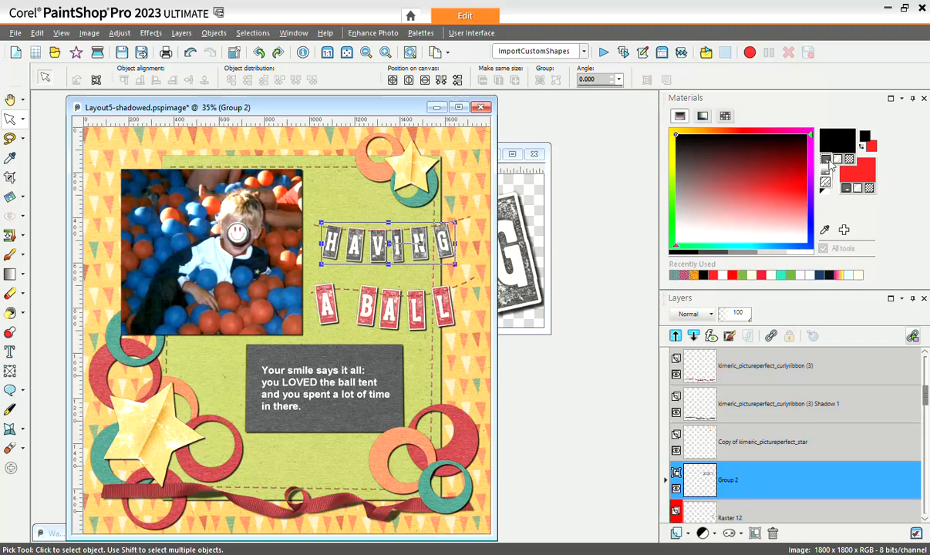
left_click(828, 179)
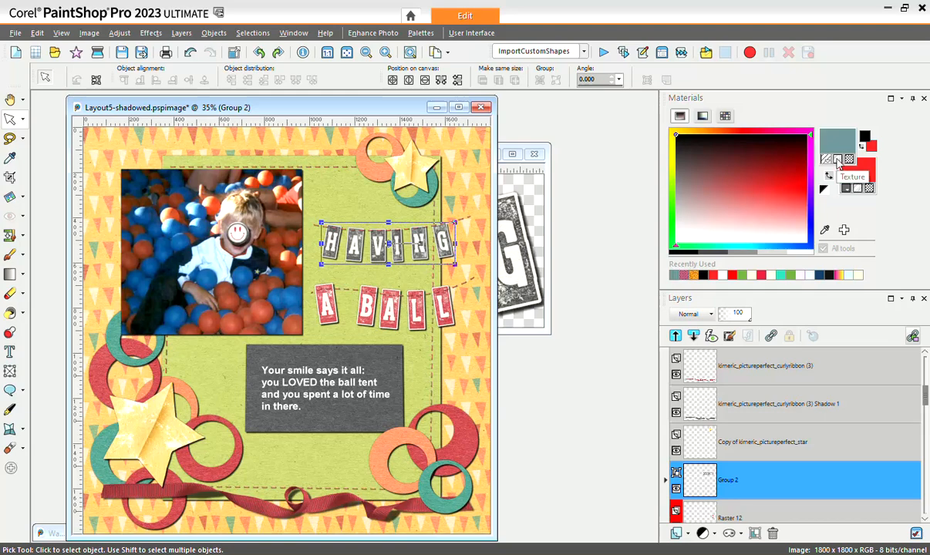
left_click(839, 160)
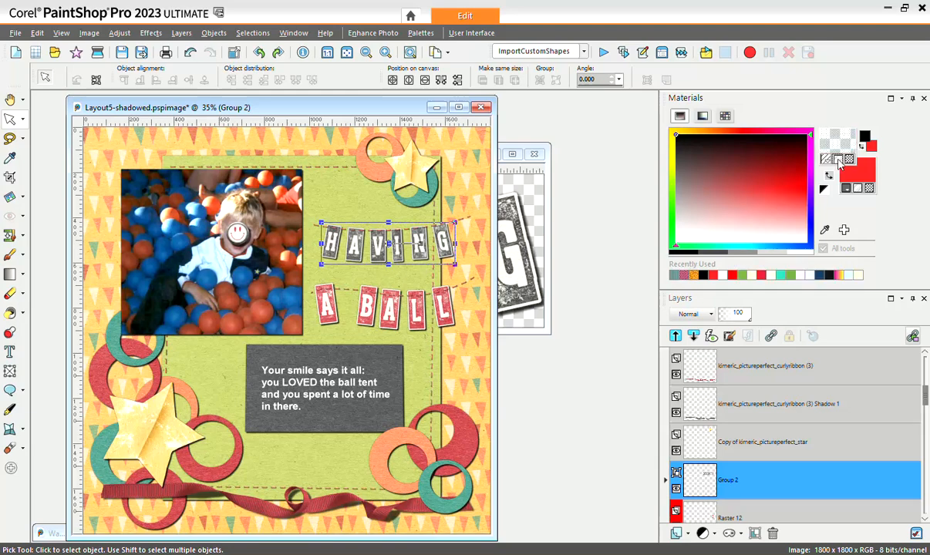
left_click(839, 160)
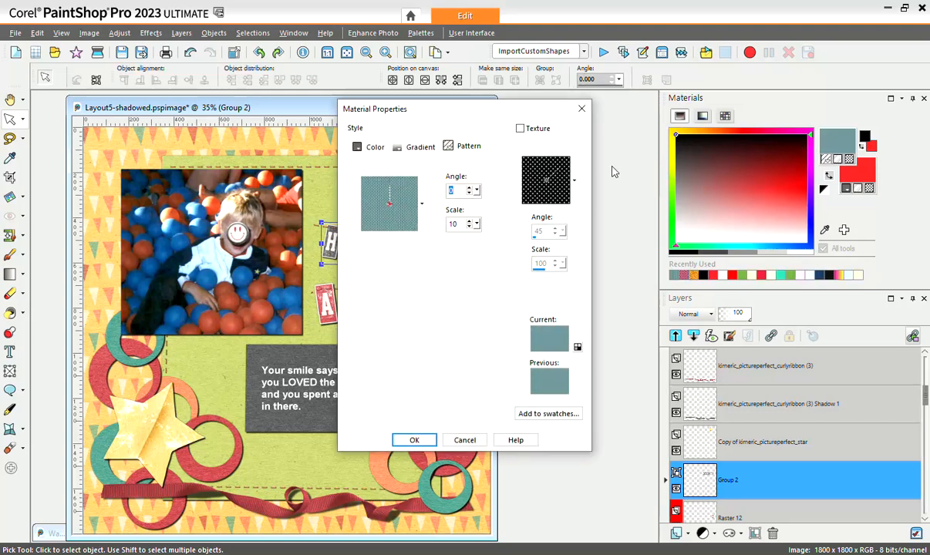
Step: Enable the texture in the foreground's Material Properties and choose the fiberweave texture
left_click(521, 130)
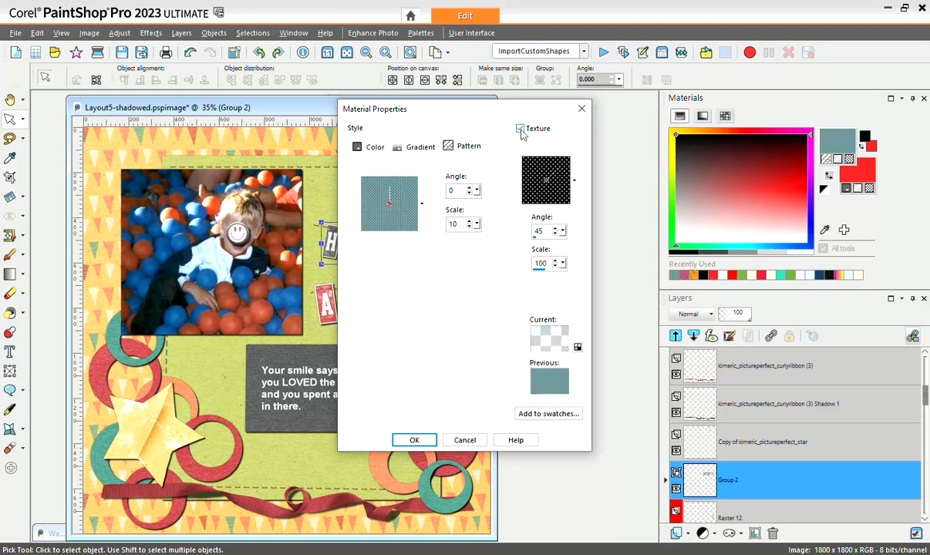
left_click(520, 130)
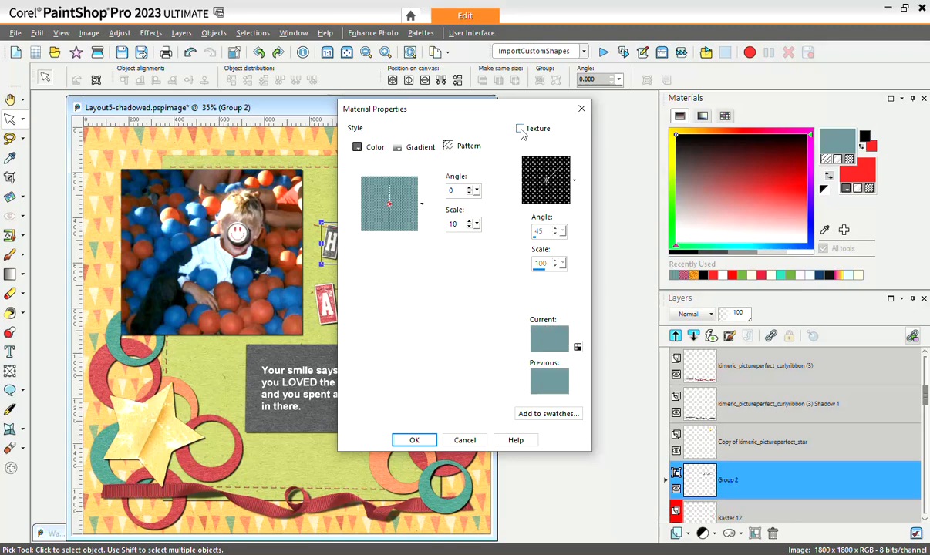
left_click(521, 130)
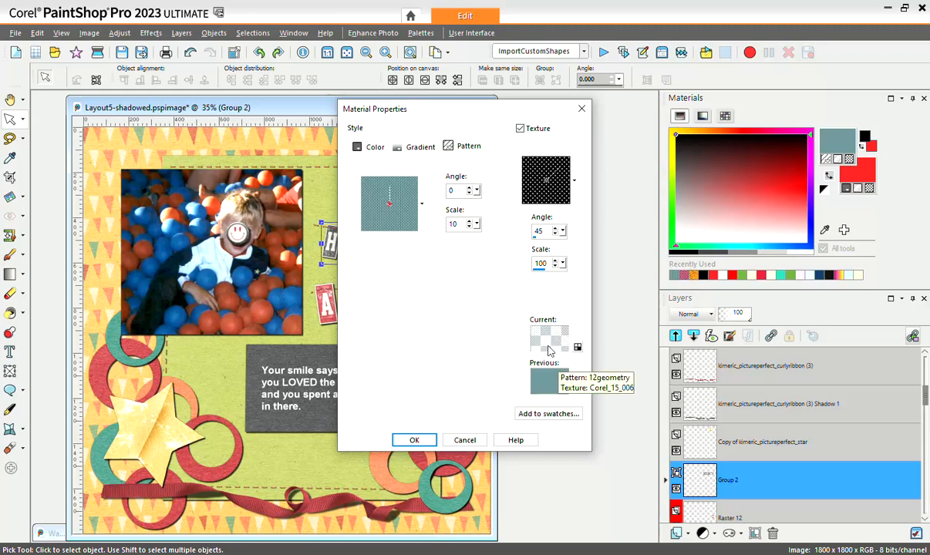
left_click(545, 177)
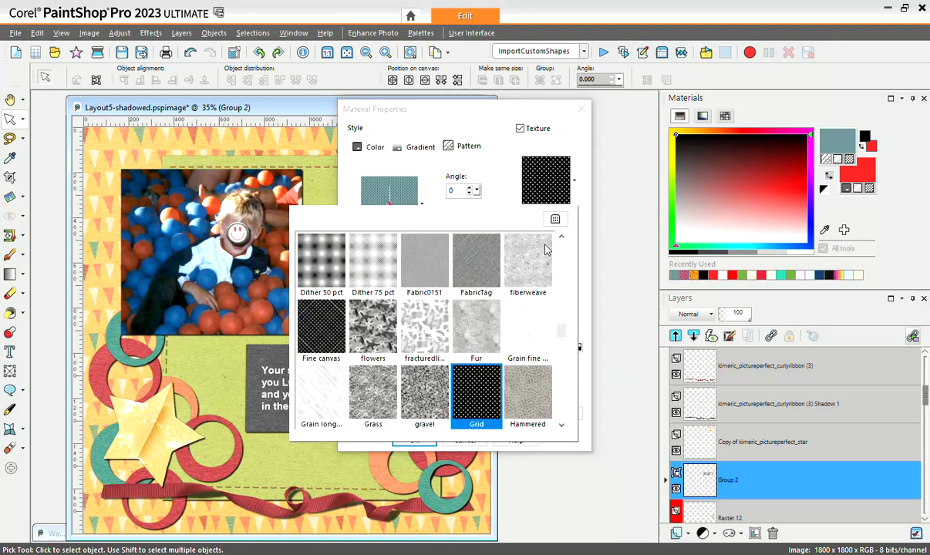
left_click(531, 276)
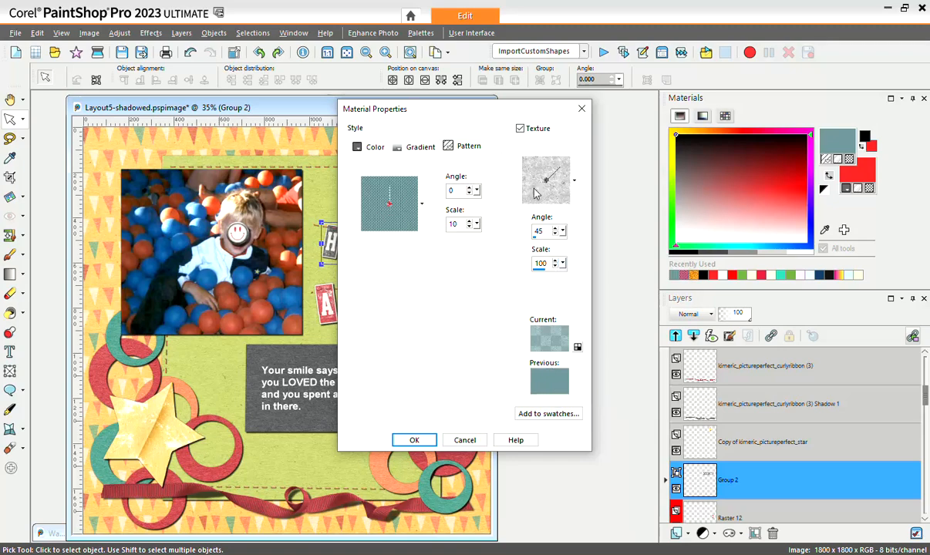
Step: Preview the fiberweave texture with the Color, Gradient and Pattern styles, setting the pattern scale to 72
left_click(375, 152)
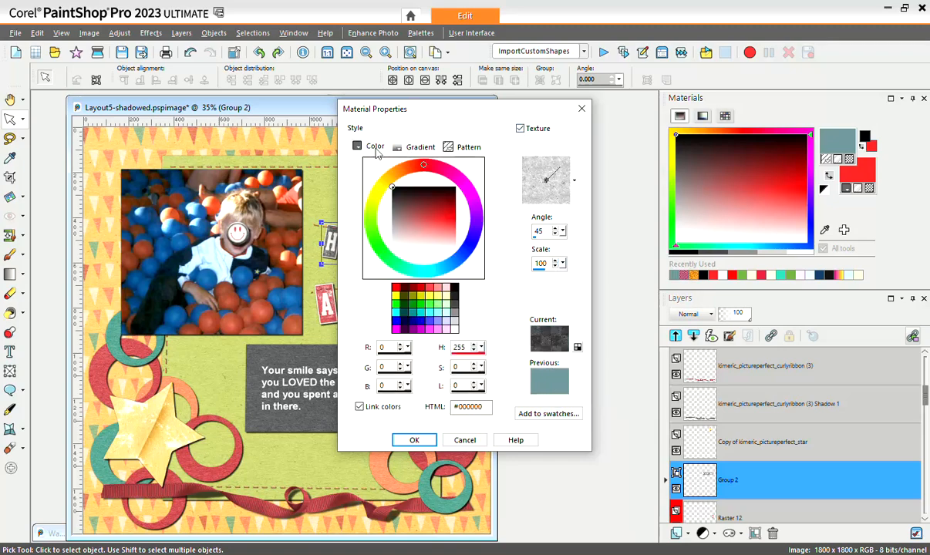
left_click(418, 152)
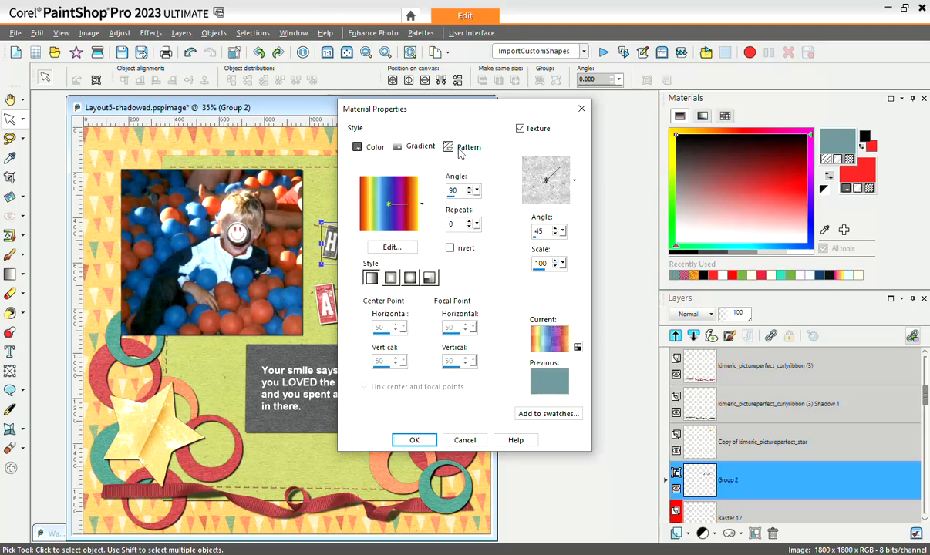
left_click(437, 147)
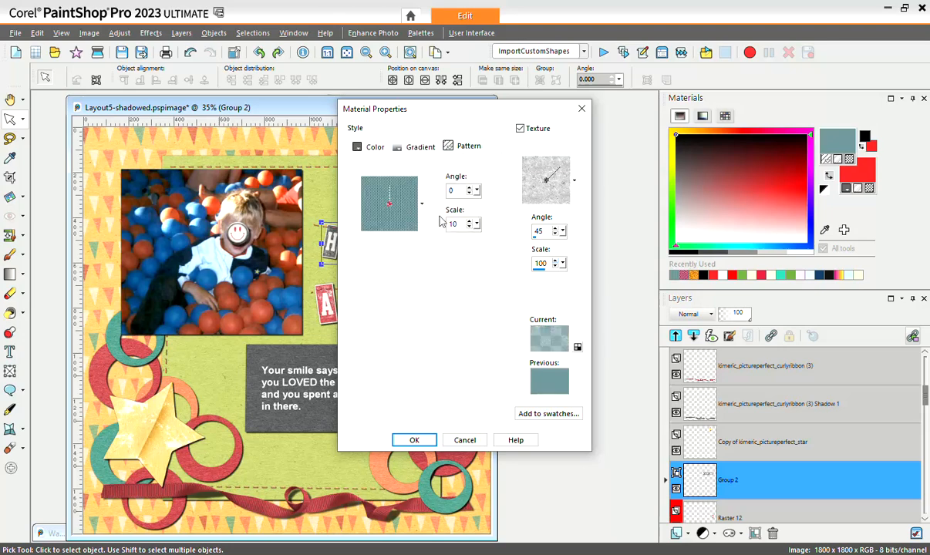
left_click_drag(457, 231, 456, 231)
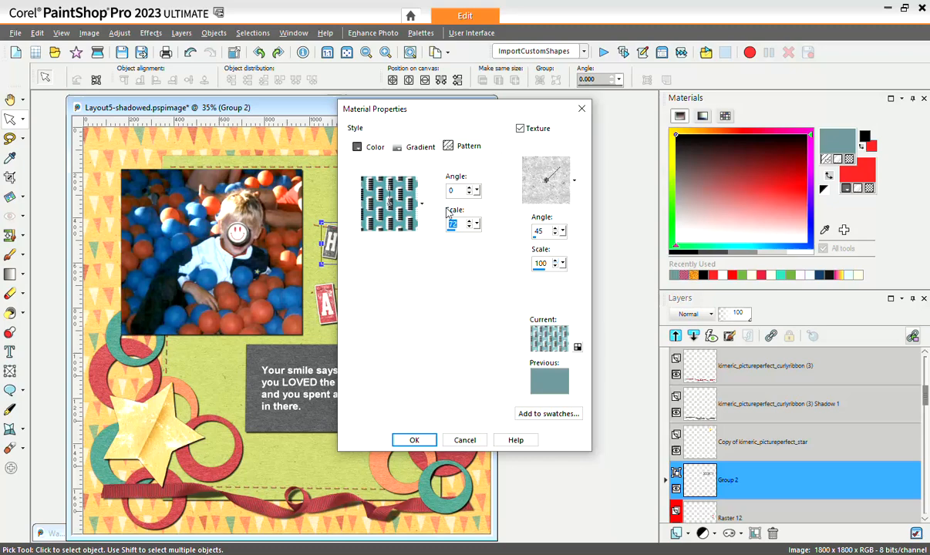
Step: Try the red color #ca2023 with the texture, then apply the rainbow gradient as the foreground material
left_click(357, 147)
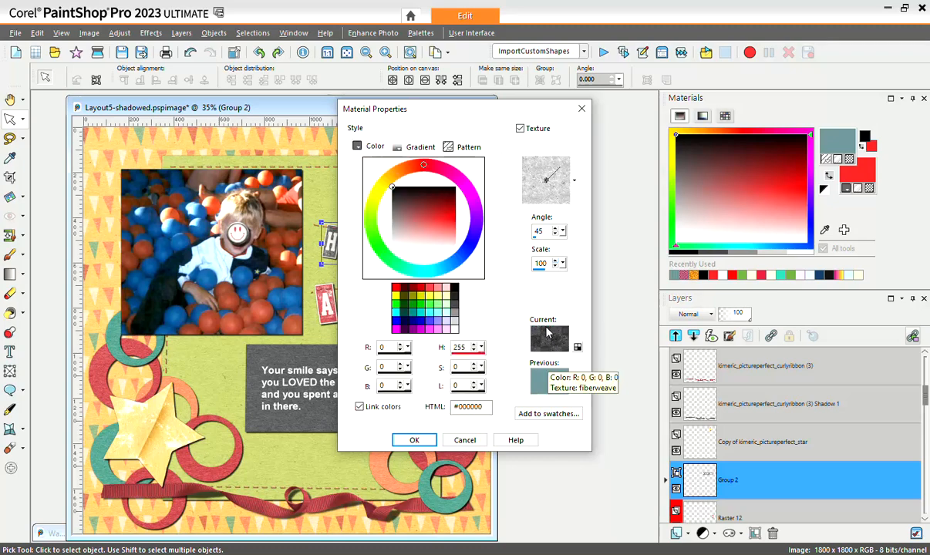
left_click(438, 216)
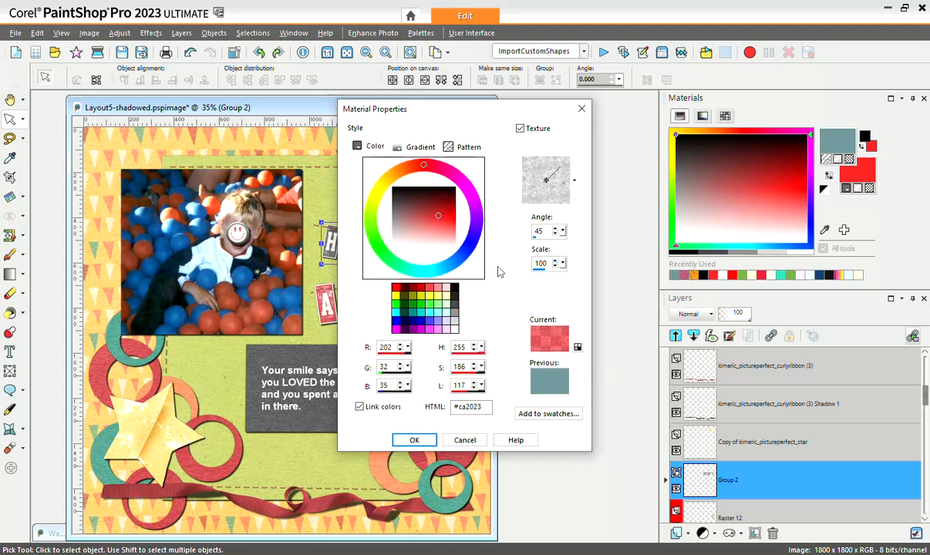
left_click(396, 147)
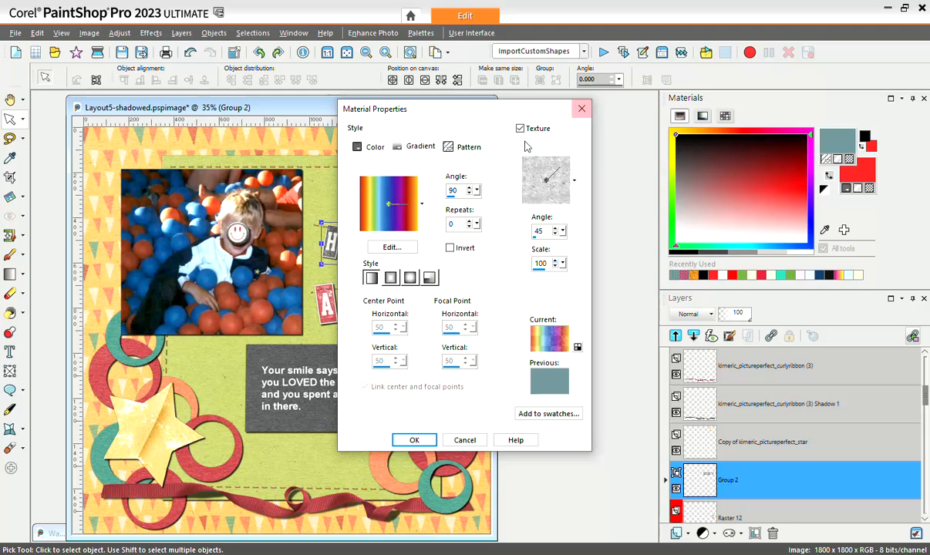
left_click(414, 440)
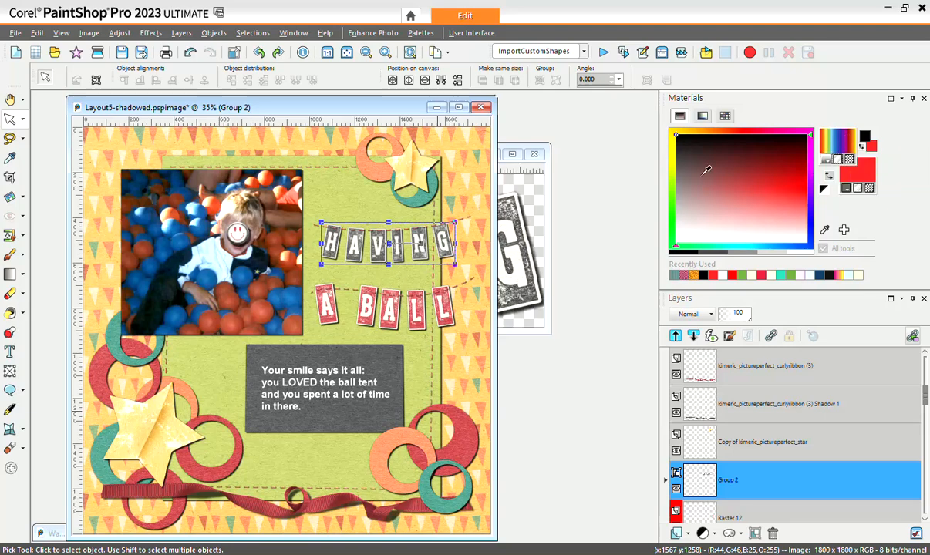
Step: Activate the Text tool and toggle the foreground and background materials to transparent and back
left_click(10, 254)
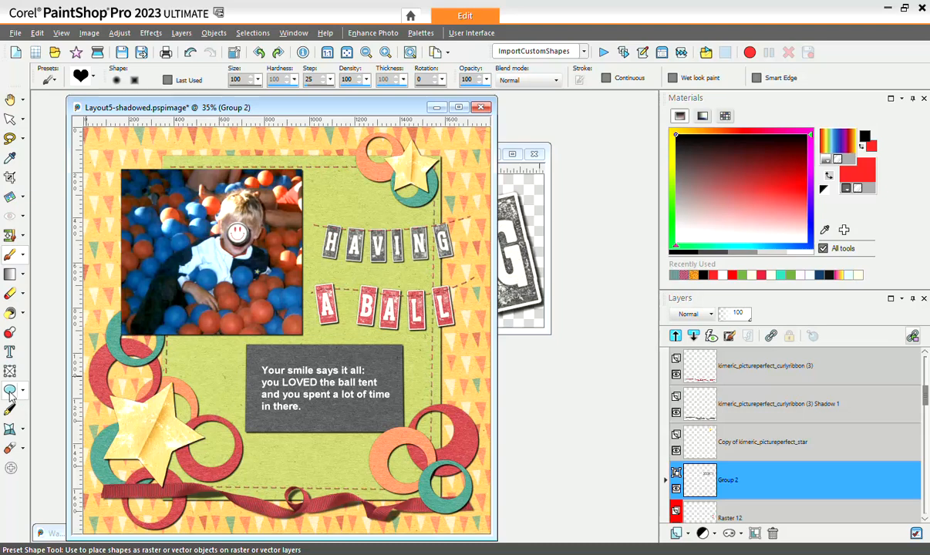
left_click(10, 352)
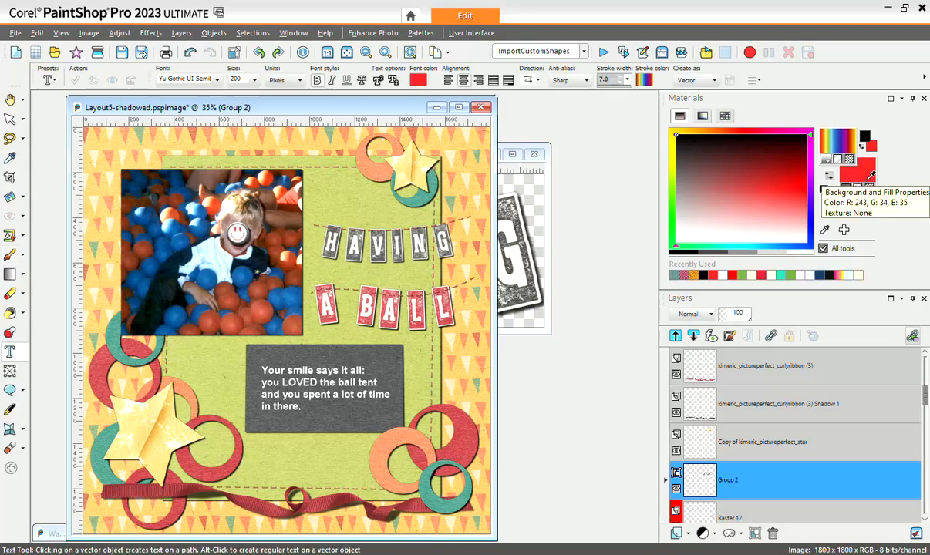
left_click(850, 160)
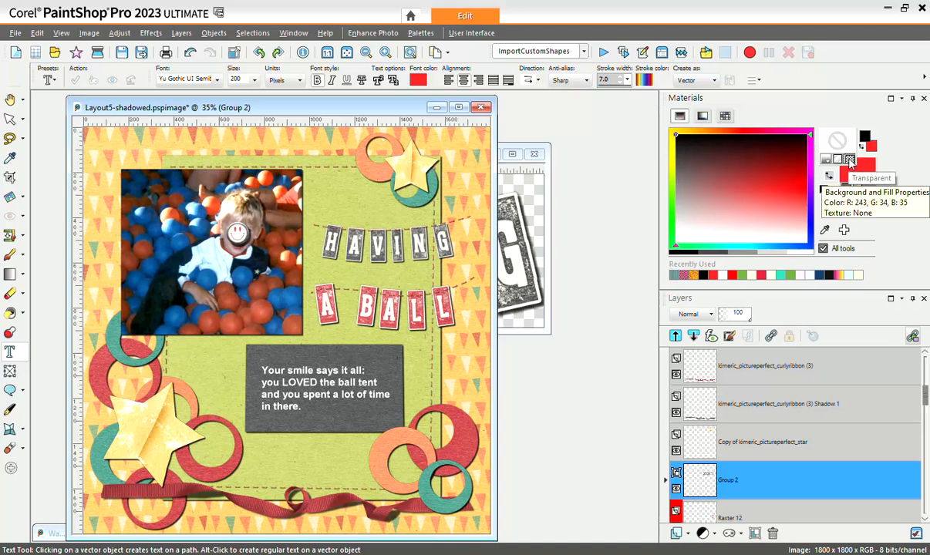
left_click(850, 159)
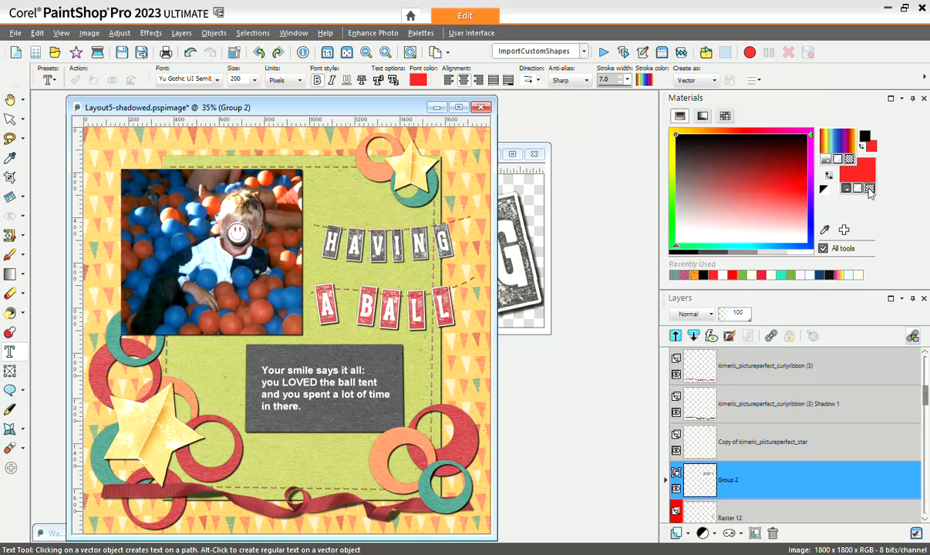
left_click(870, 189)
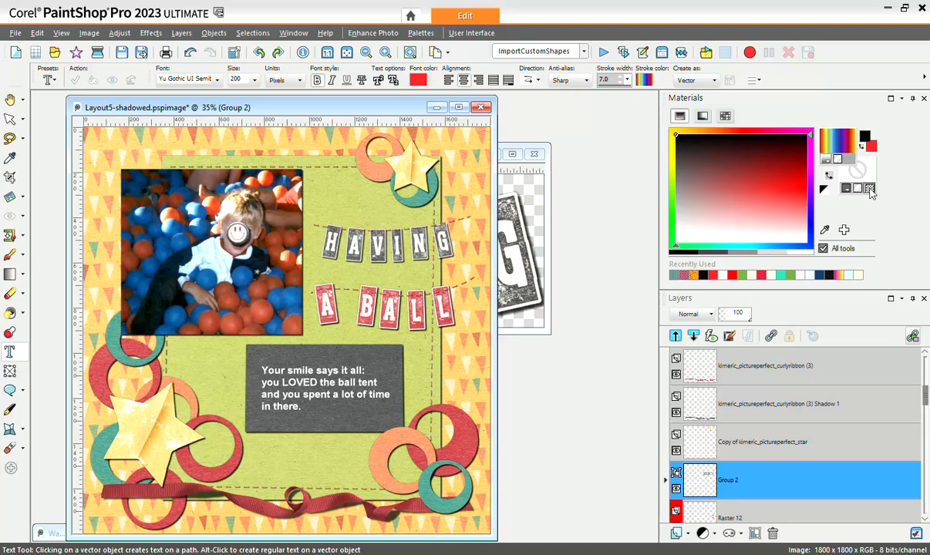
left_click(870, 189)
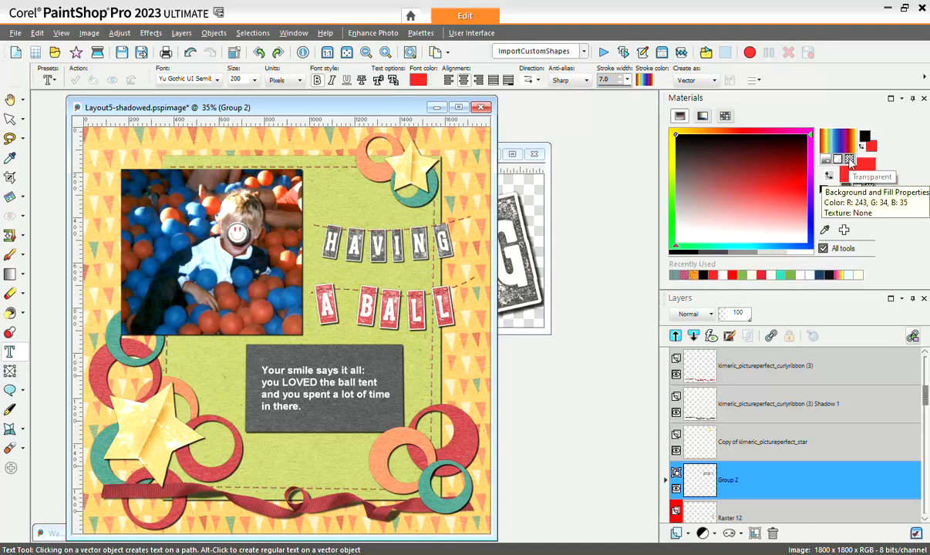
left_click(850, 159)
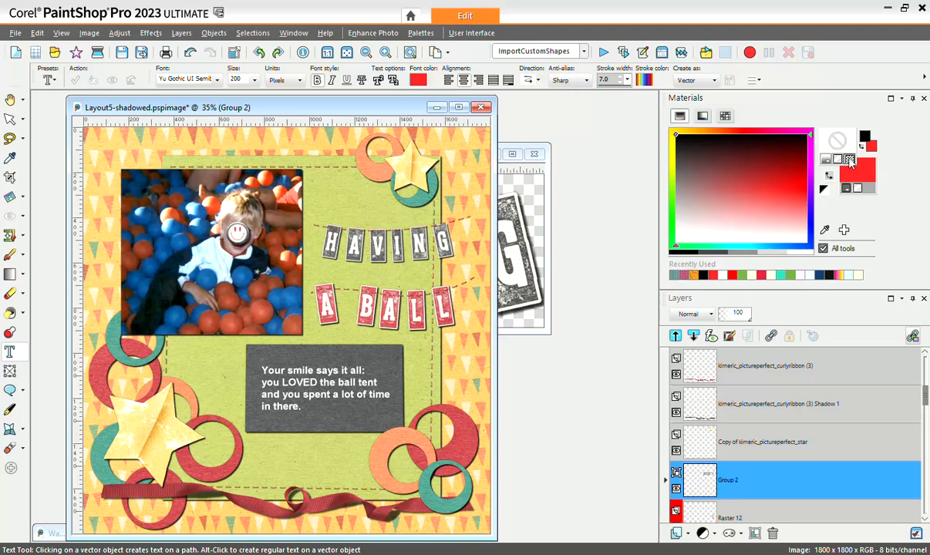
left_click(851, 160)
Step: Change the foreground material's gradient to the black-to-red Foreground preset
left_click(827, 161)
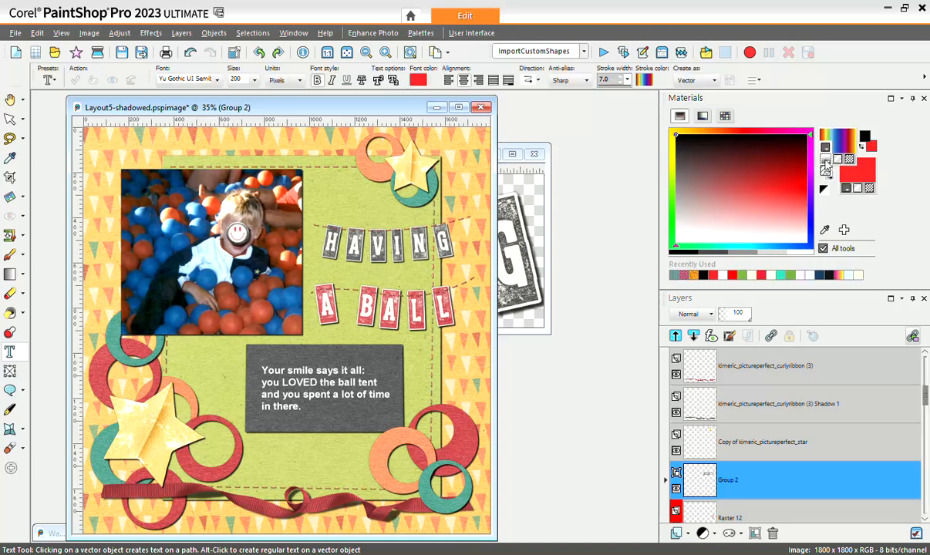
left_click(884, 170)
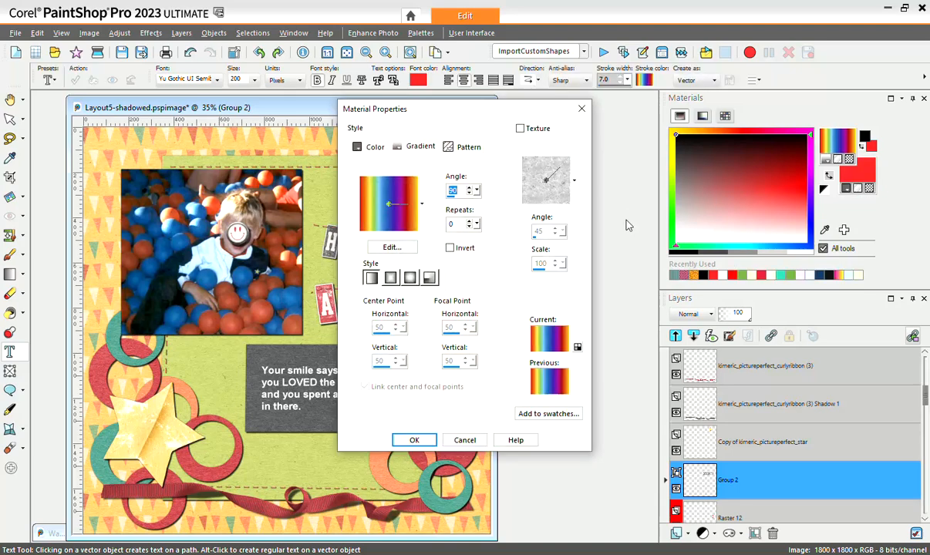
left_click(394, 216)
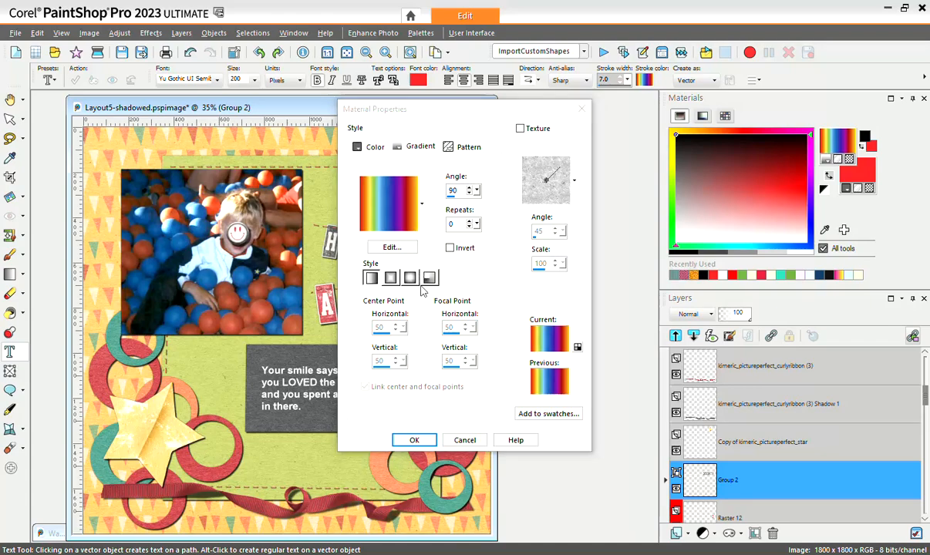
left_click_drag(408, 281, 411, 413)
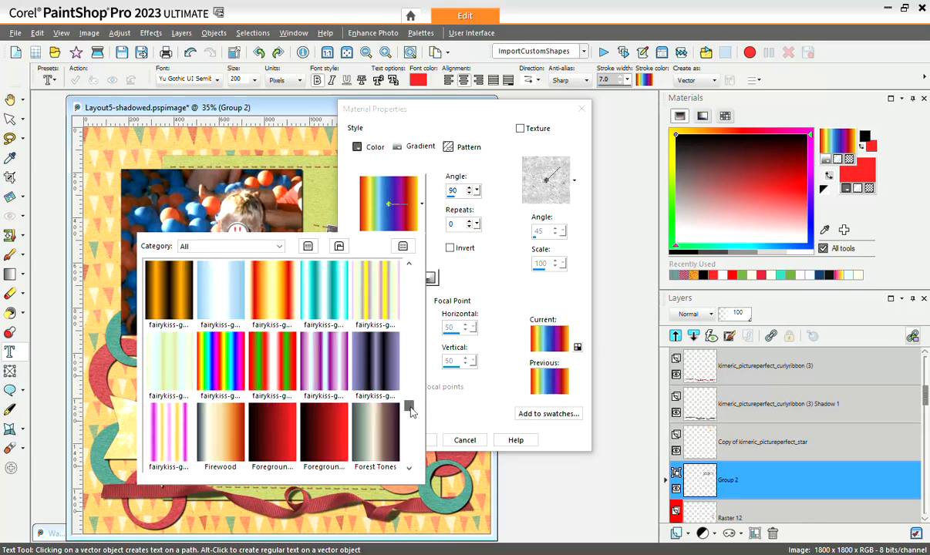
left_click(410, 471)
left_click(410, 469)
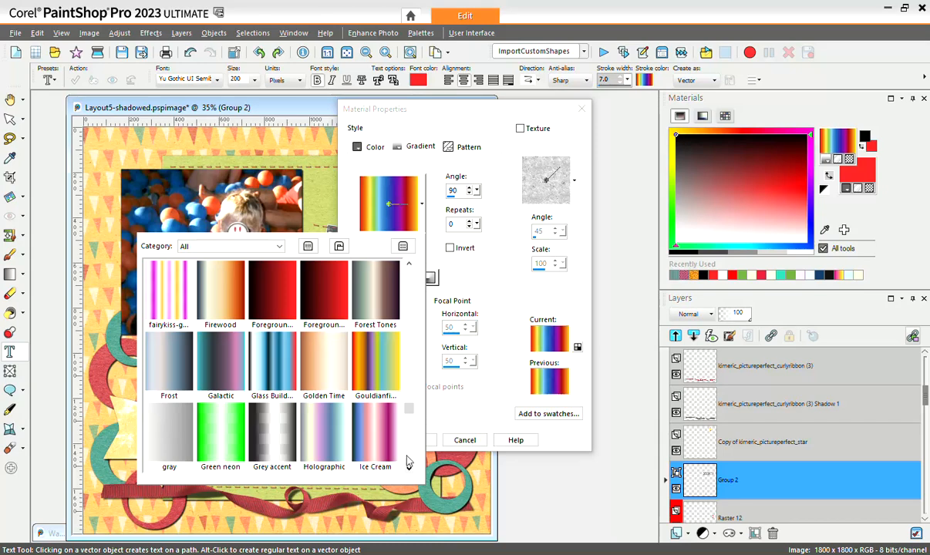
left_click(317, 301)
left_click(317, 300)
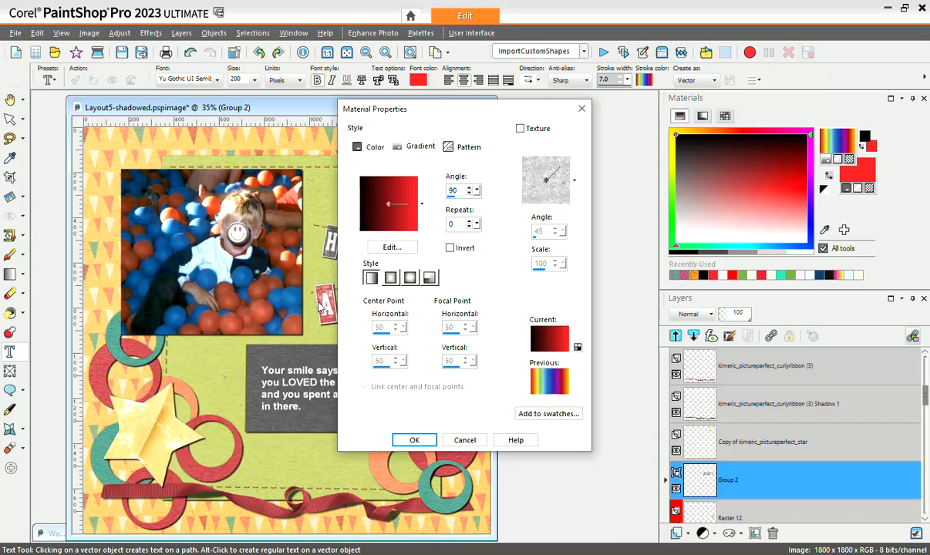
left_click(414, 439)
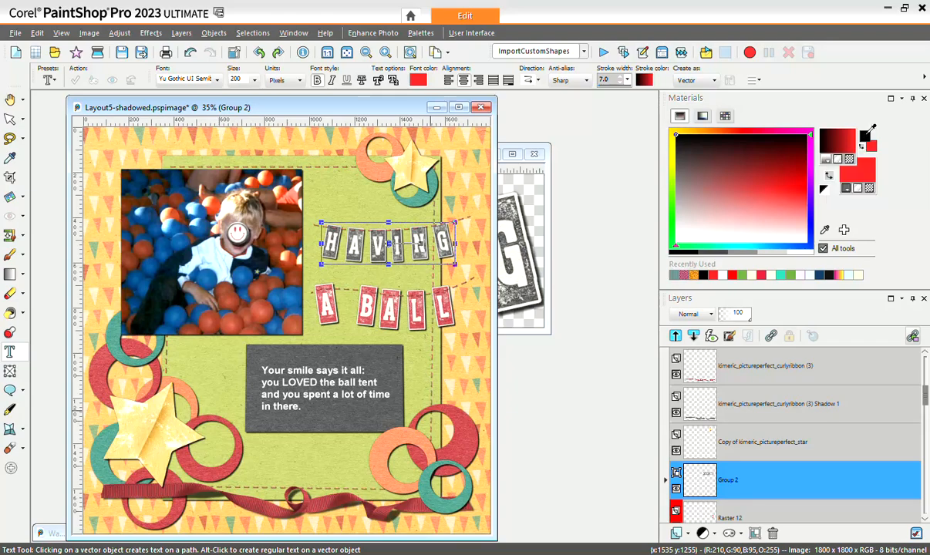
Step: Set the solid foreground color used by the gradient to green #38bc43
left_click(868, 133)
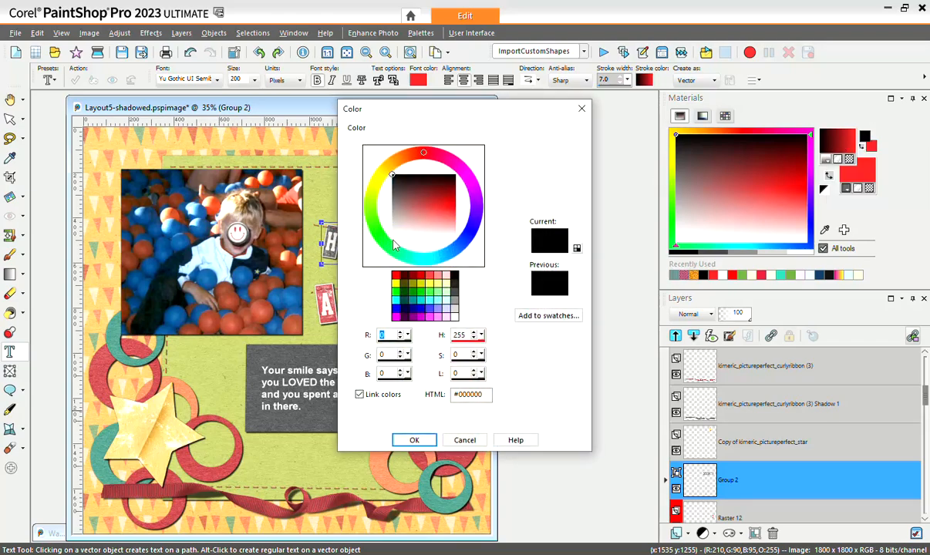
left_click(382, 234)
left_click(426, 203)
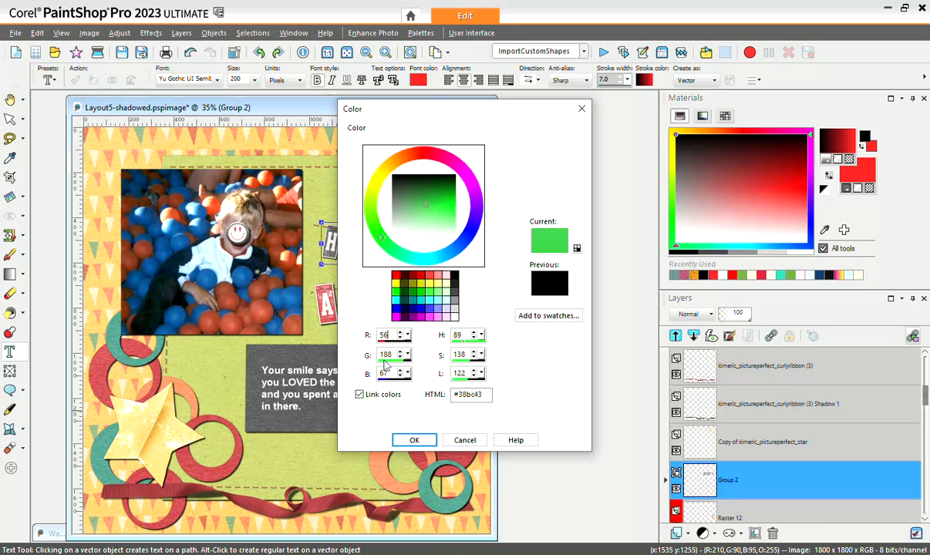
left_click(413, 442)
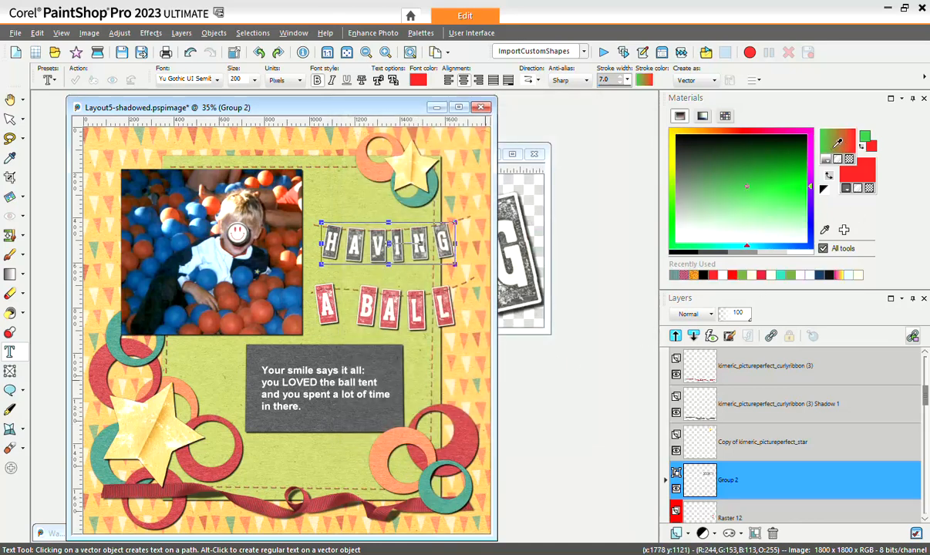